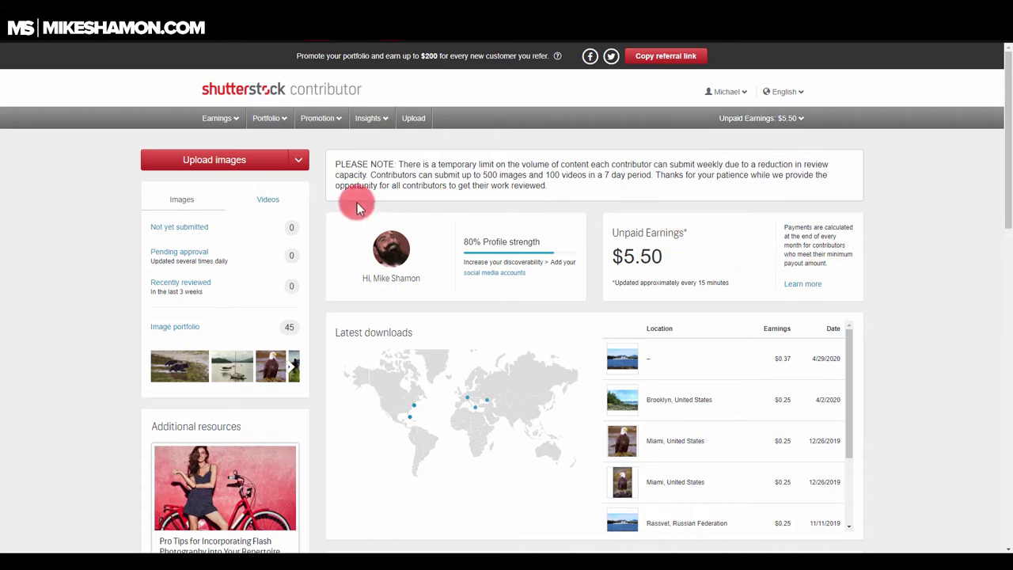
- Open the Upload Via FTP instructions from the Upload Your Content page
left_click(297, 160)
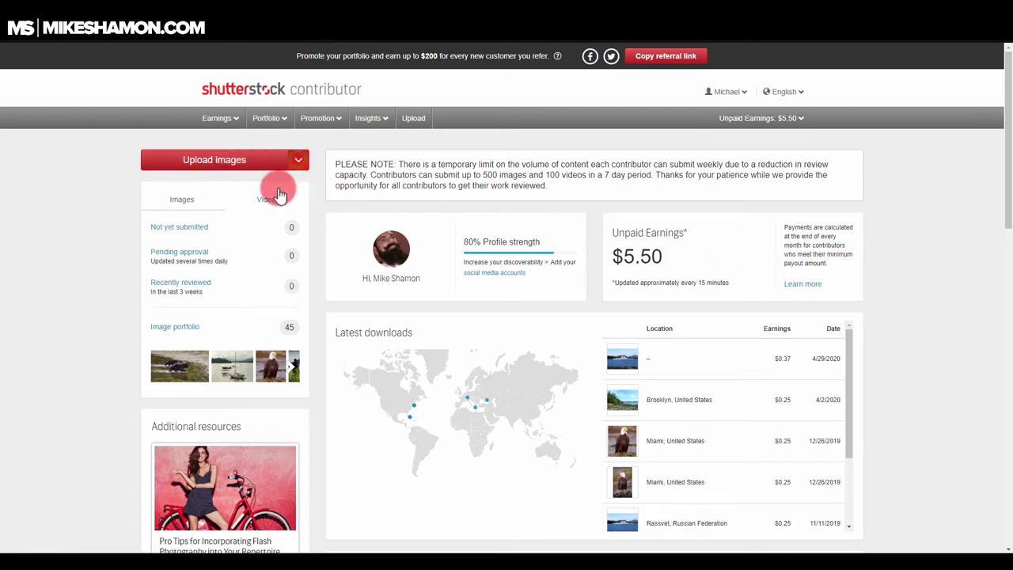
left_click(304, 162)
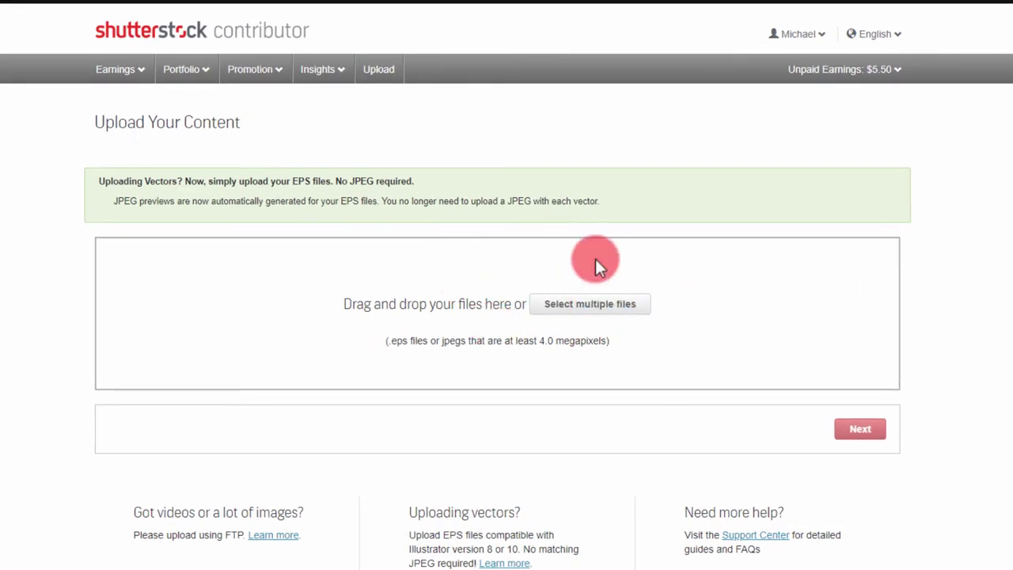
left_click(285, 538)
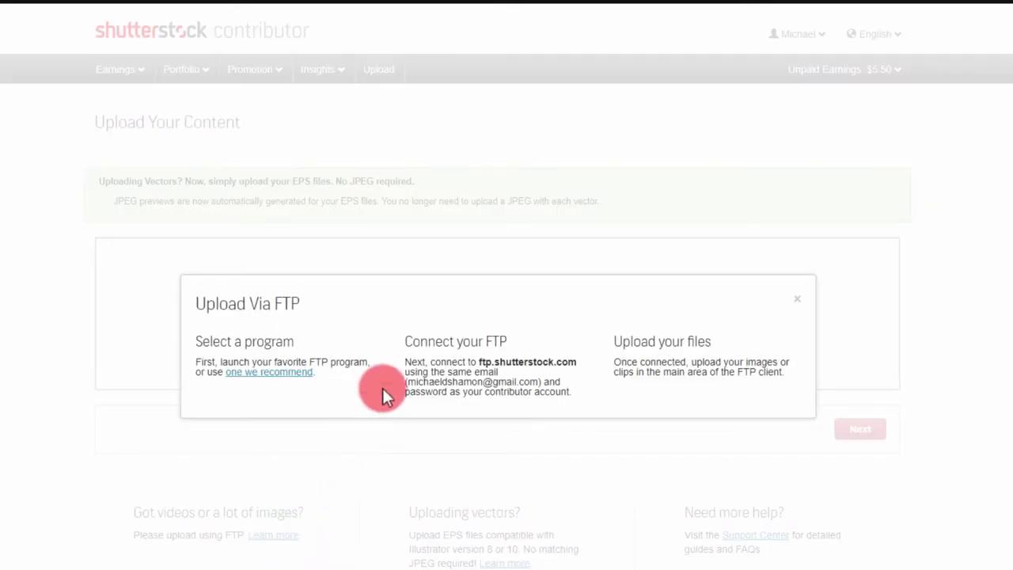
- Close the FTP dialog and drag IMG_0005-1-(13).jpg from Submit to Stock into the upload box
left_click(291, 458)
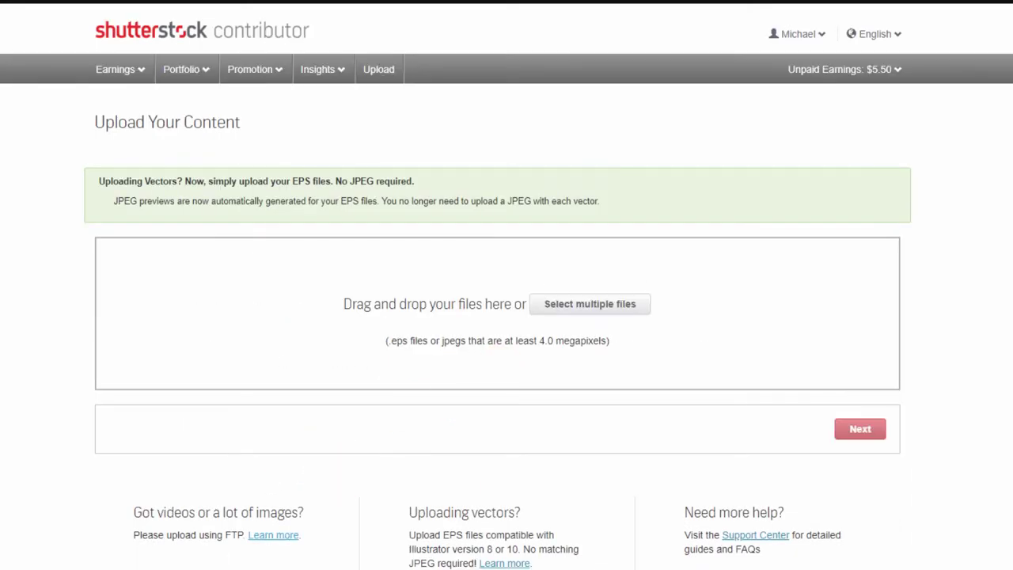
left_click(143, 495)
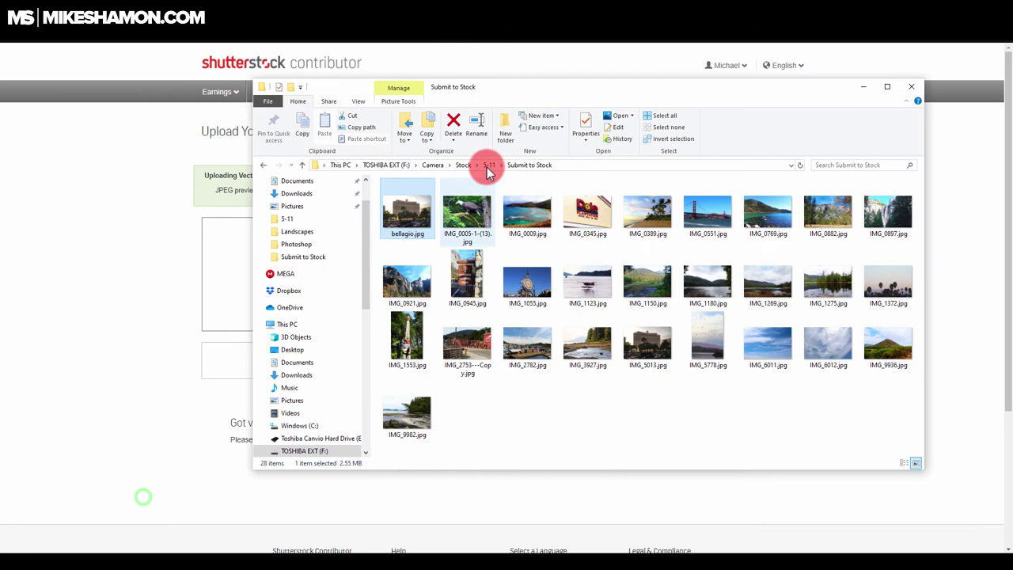
left_click_drag(515, 84, 735, 131)
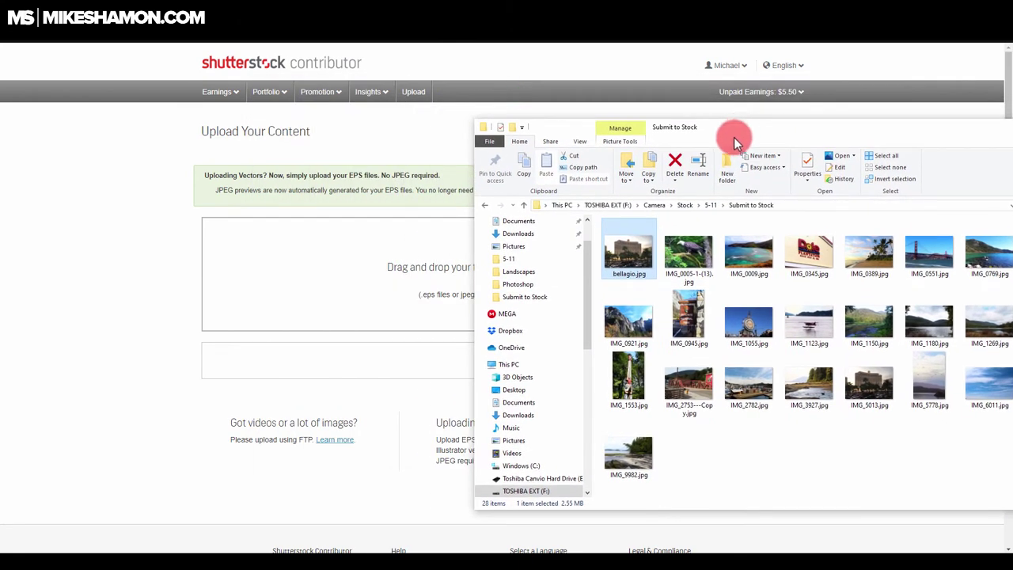
left_click(694, 261)
left_click_drag(696, 256, 349, 278)
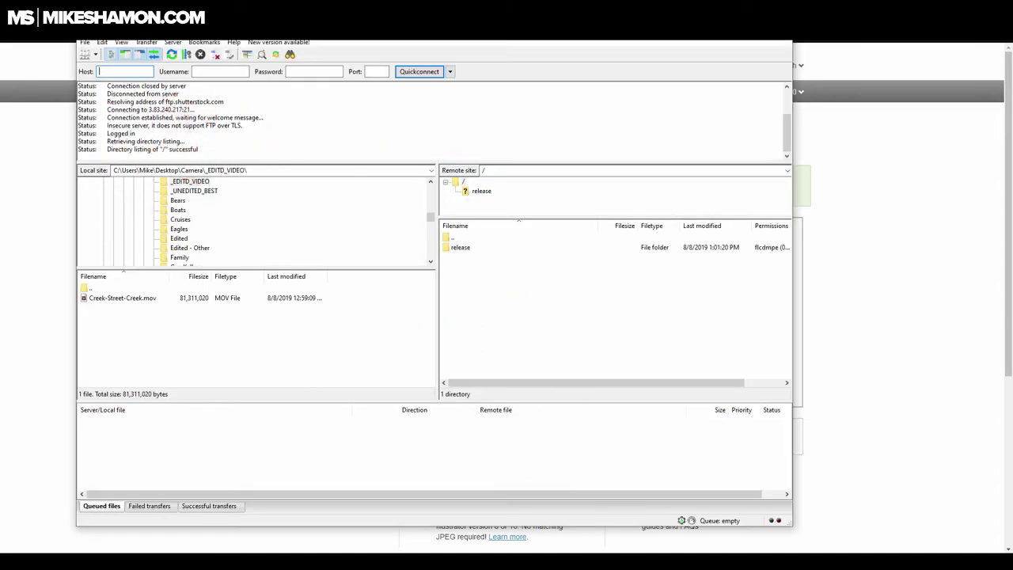
- Queue IMG_0009.jpg in FileZilla's remote pane, then minimise Explorer and FileZilla
left_click(147, 500)
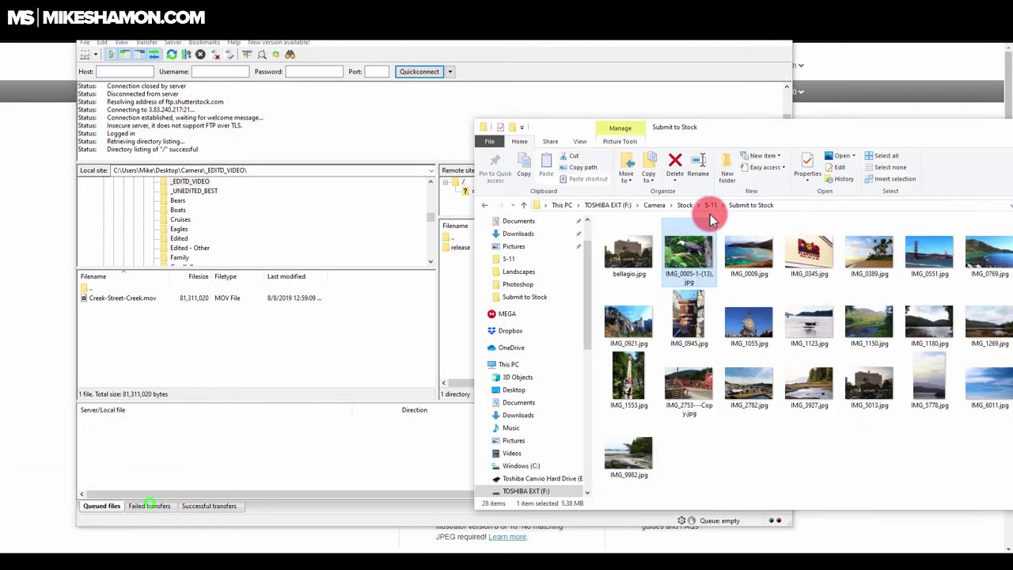
left_click_drag(737, 142, 882, 154)
left_click(898, 281)
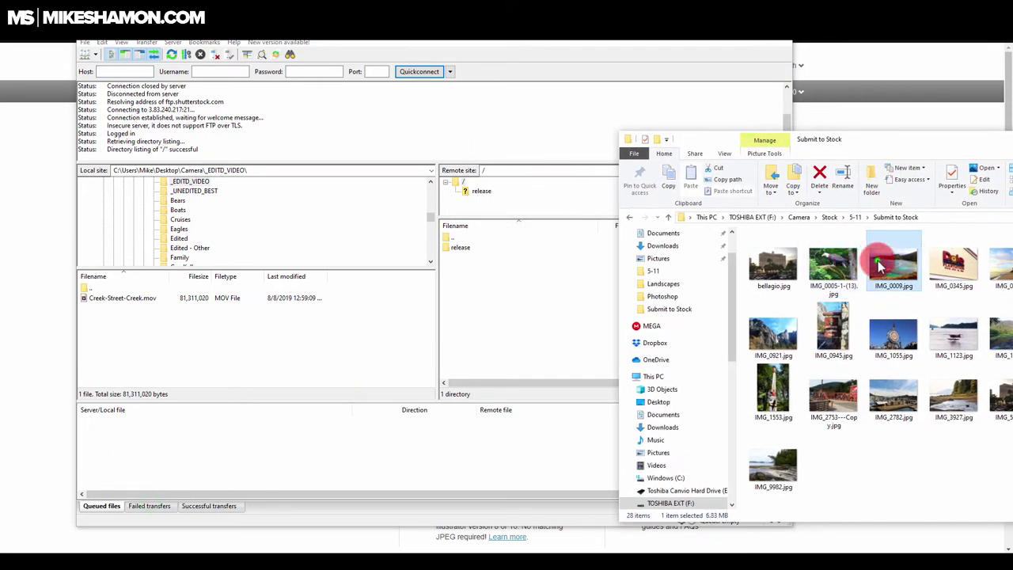
left_click_drag(902, 285, 509, 313)
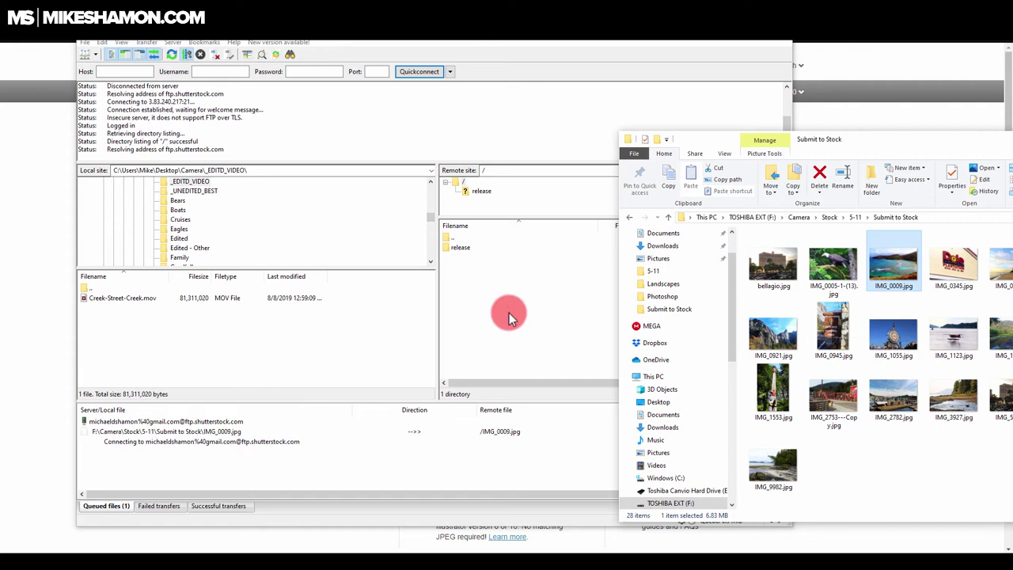
left_click_drag(981, 136, 584, 131)
left_click(835, 134)
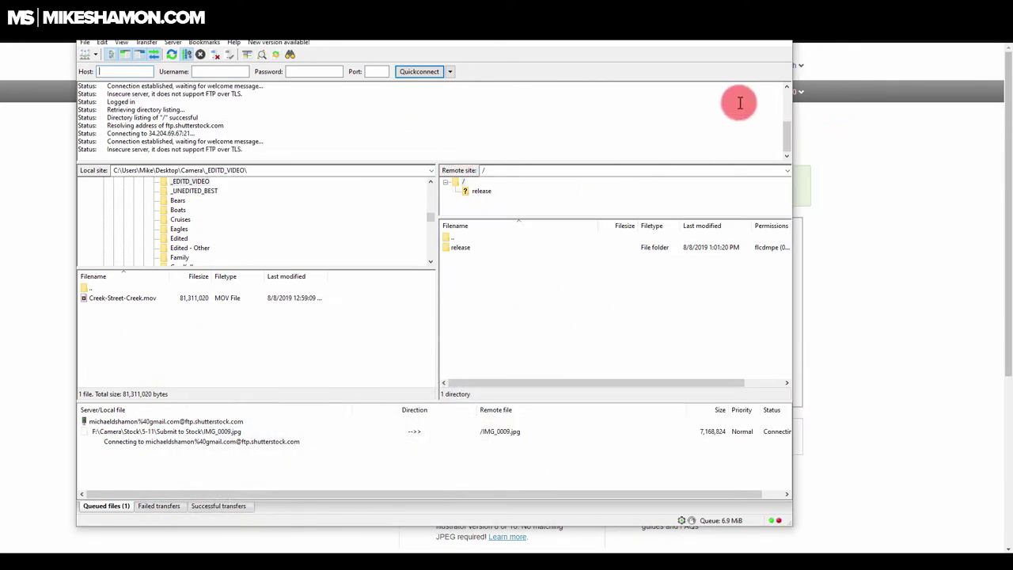
left_click(734, 40)
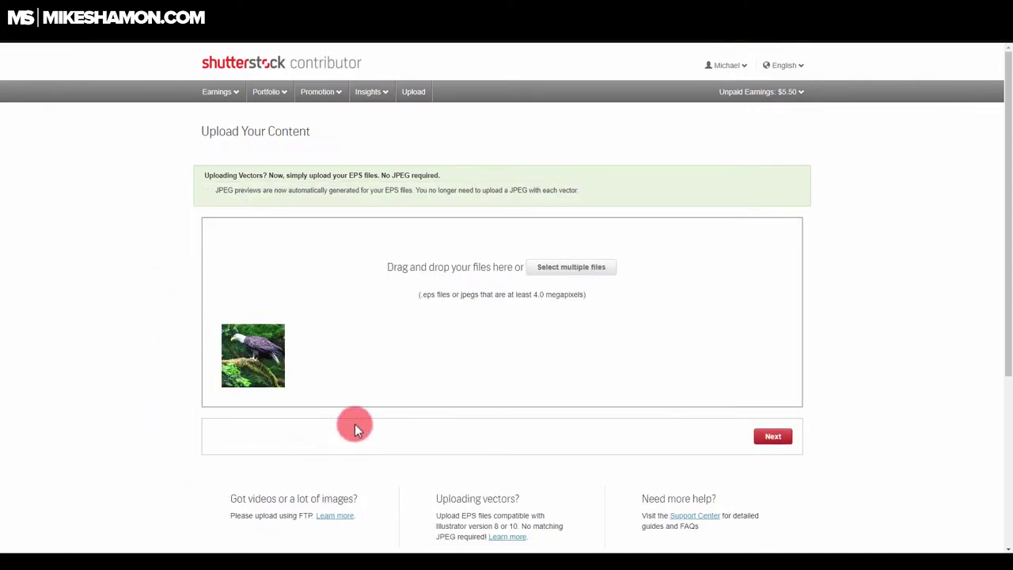
- Continue to Submit content, dismiss the location popup, and open the eagle photo's details
left_click(772, 437)
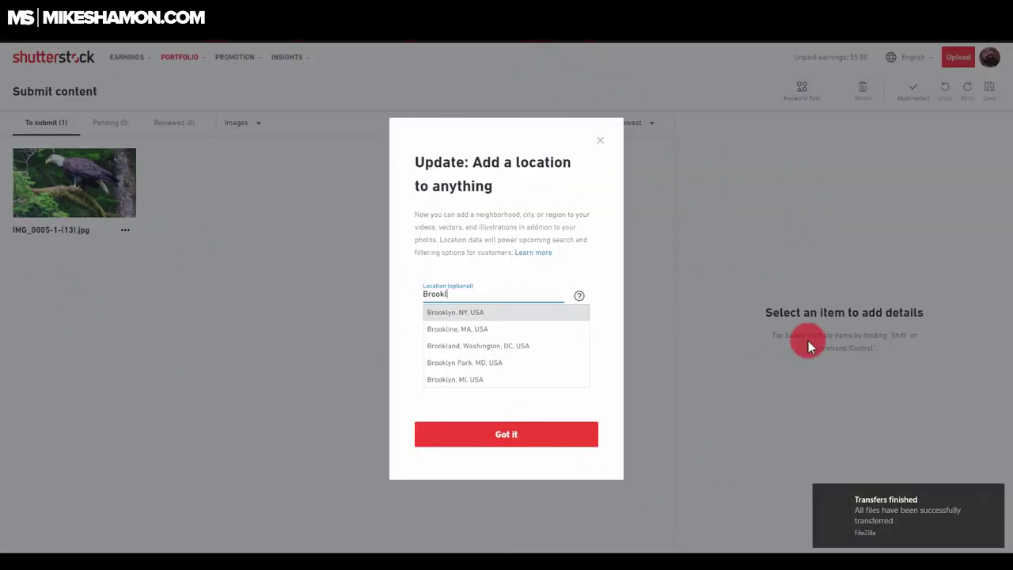
left_click(543, 440)
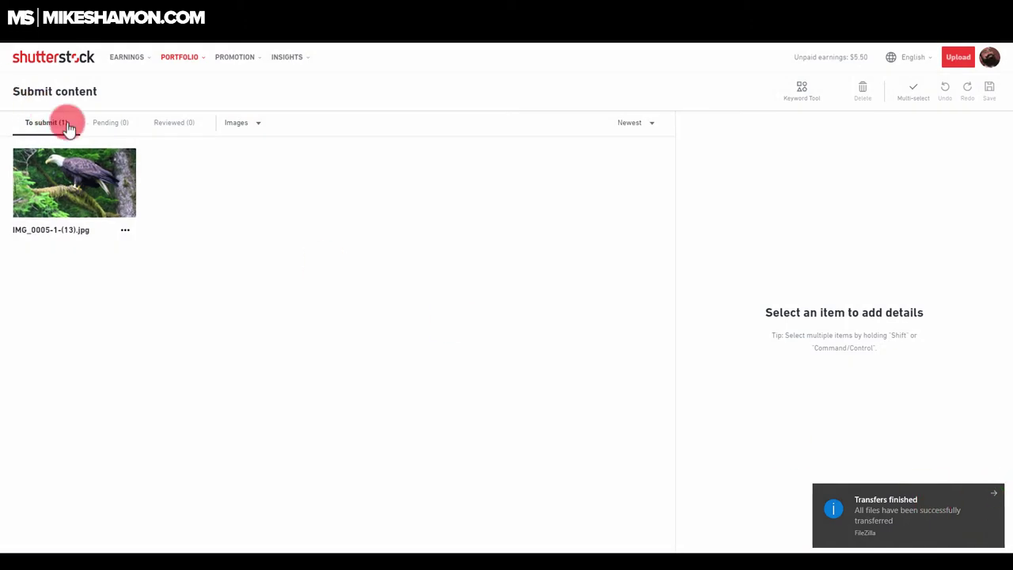
left_click(85, 186)
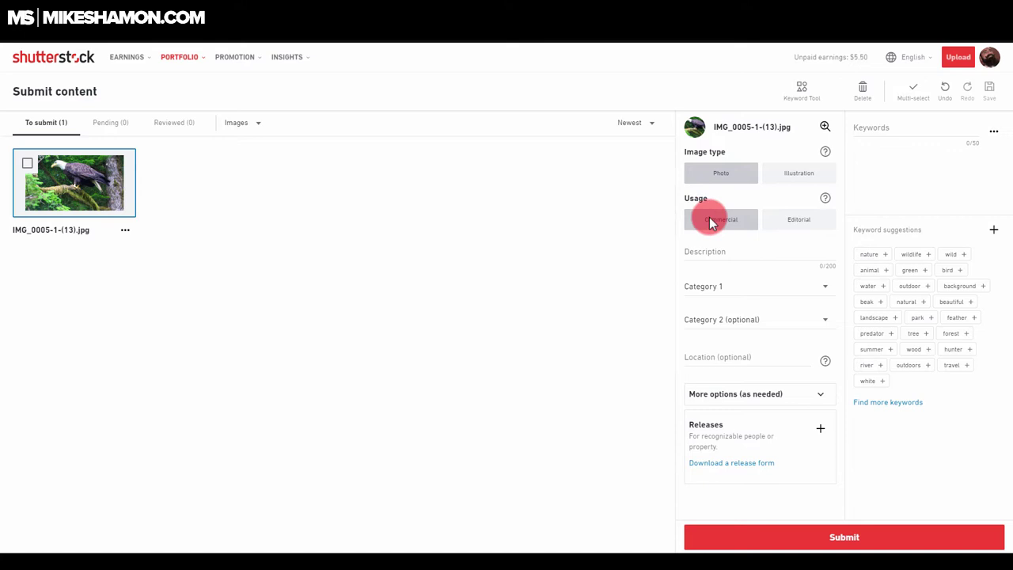
- Choose Editorial under Usage in the eagle photo's details panel
left_click(801, 226)
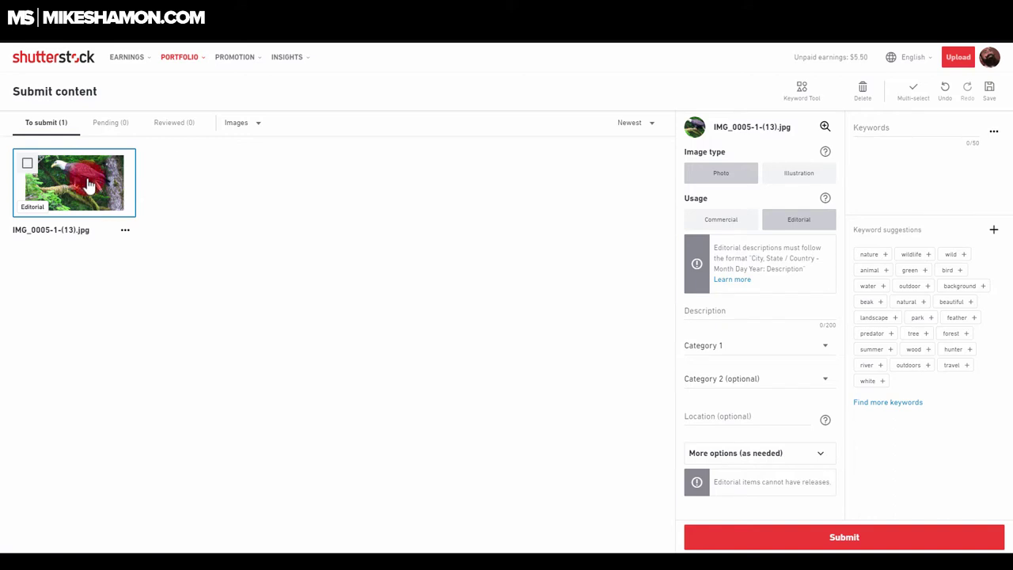
left_click(688, 246)
left_click(115, 209)
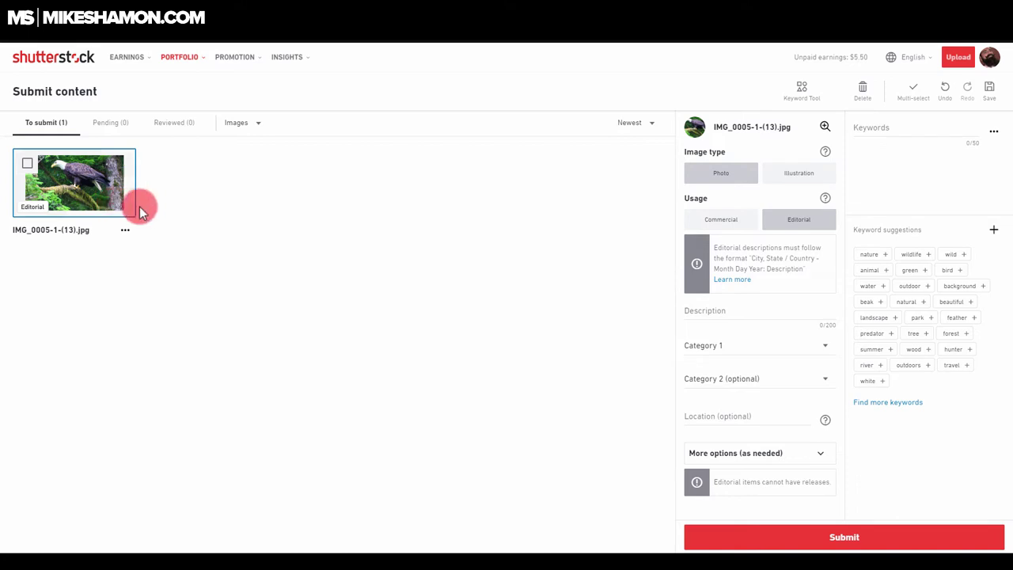
left_click(720, 205)
- Highlight the editorial description format note, then switch Usage to Commercial
left_click(798, 223)
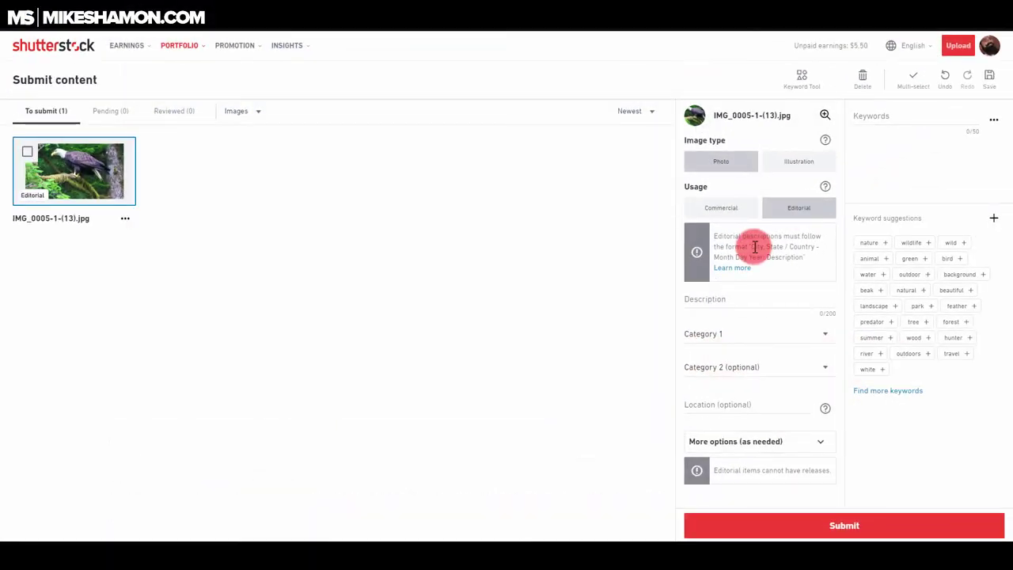
left_click_drag(751, 246, 754, 268)
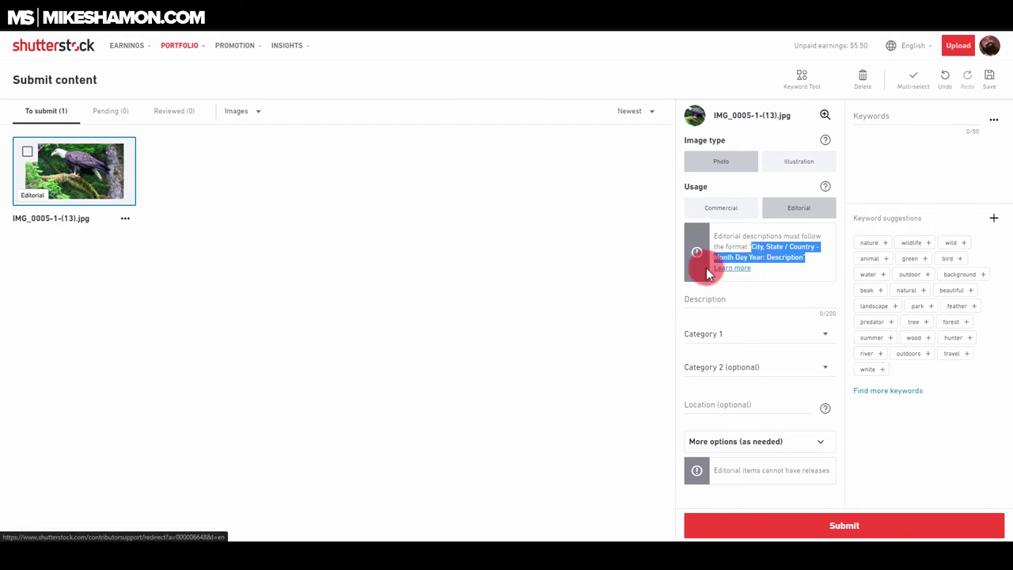
left_click(724, 210)
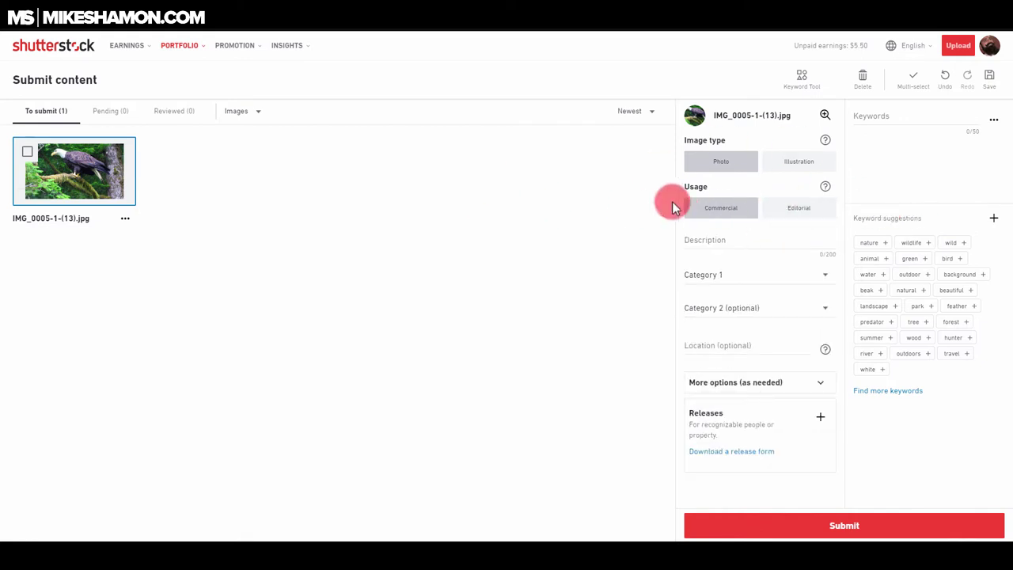
- Write the description 'Eagle in tree looking for food'
left_click(825, 241)
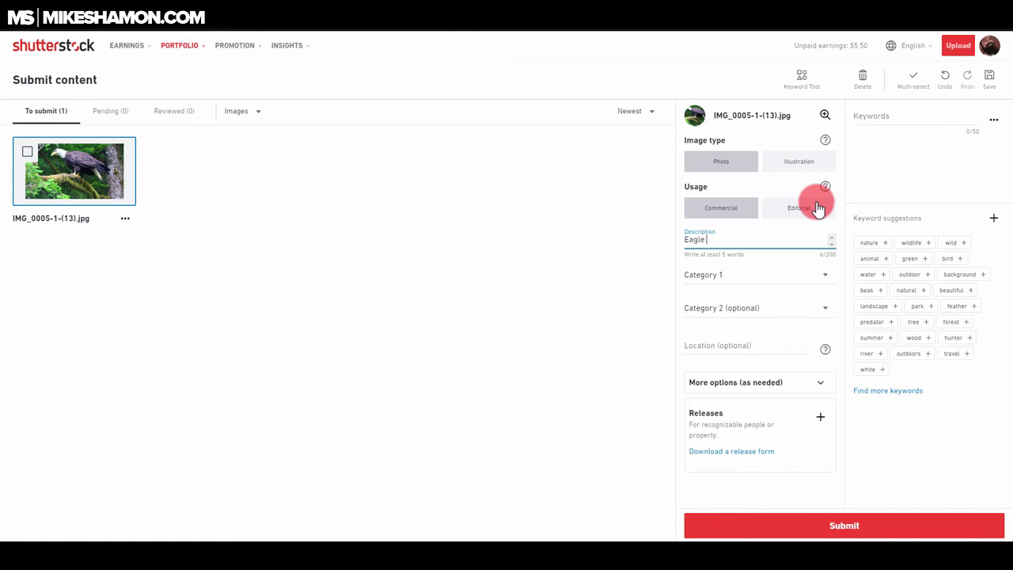
left_click(892, 126)
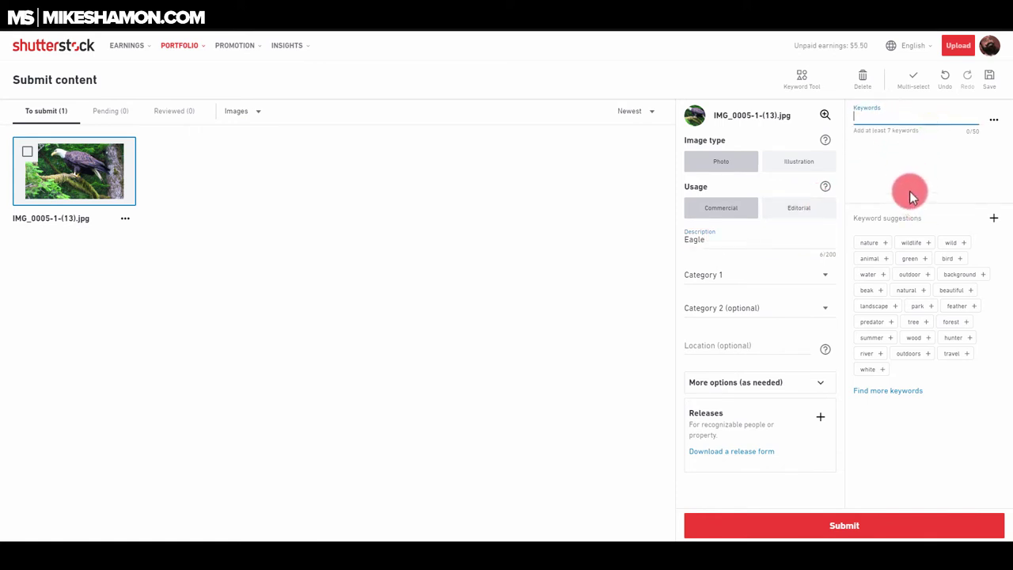
left_click(739, 242)
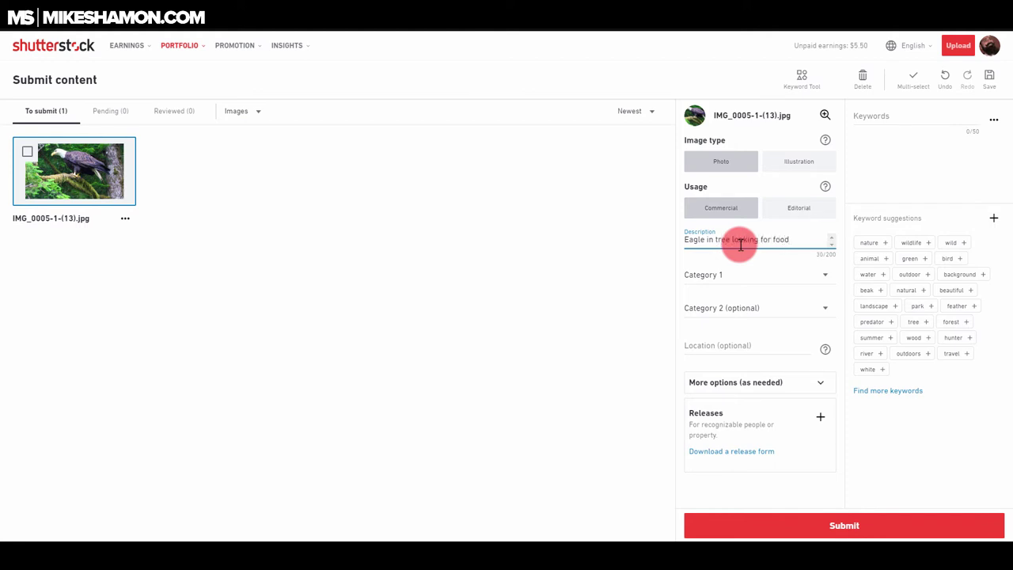
left_click_drag(792, 242, 675, 240)
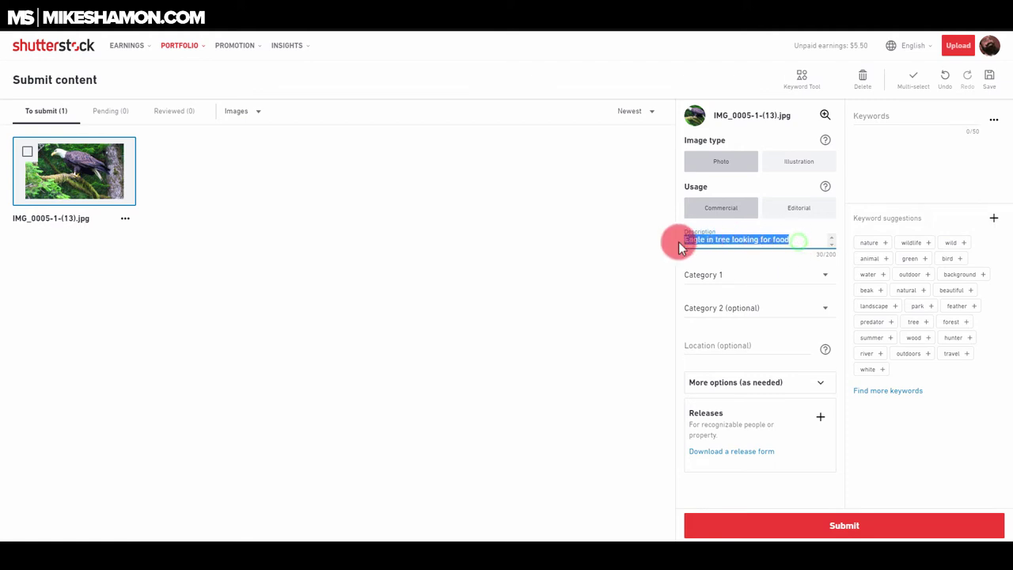
- Set the categories to Animals/Wildlife and Nature
left_click(826, 278)
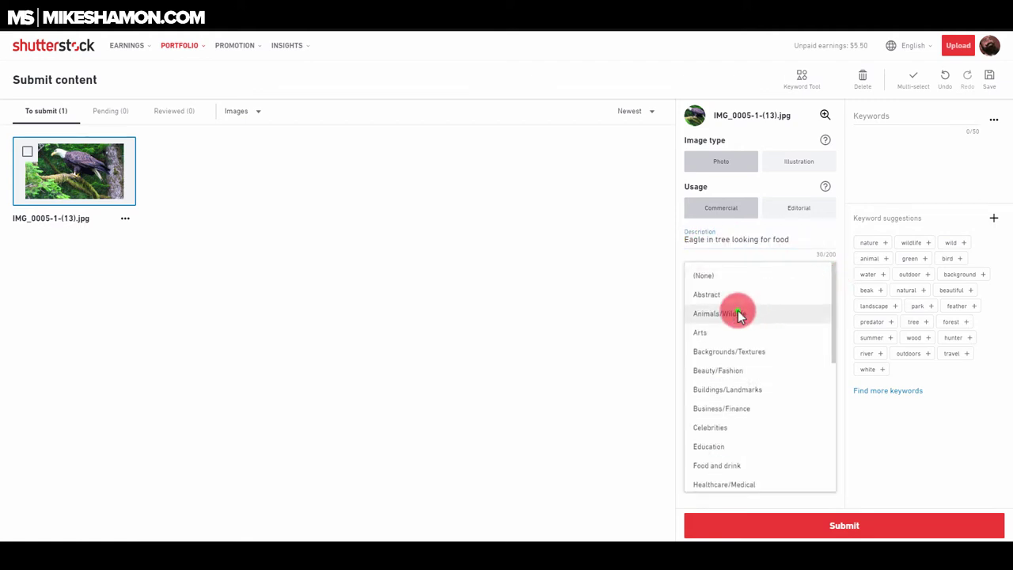
left_click(738, 314)
left_click(815, 305)
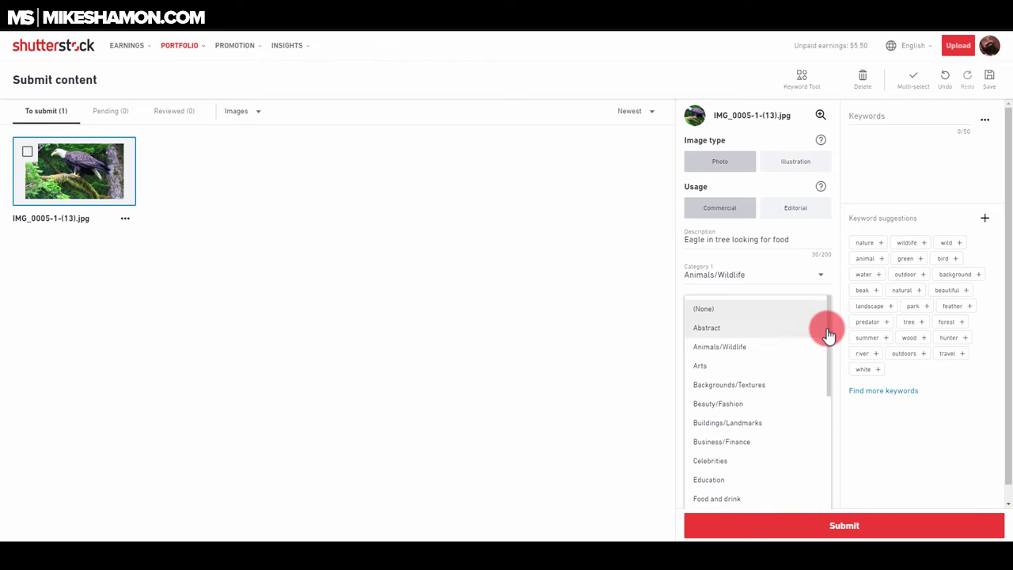
left_click_drag(826, 333, 811, 412)
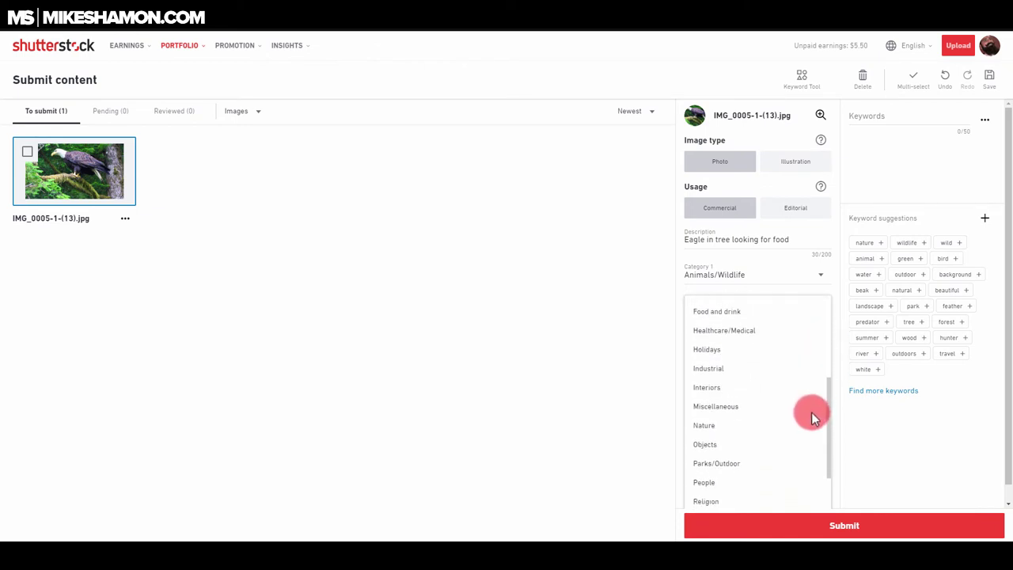
scroll(810, 415, "down", 1)
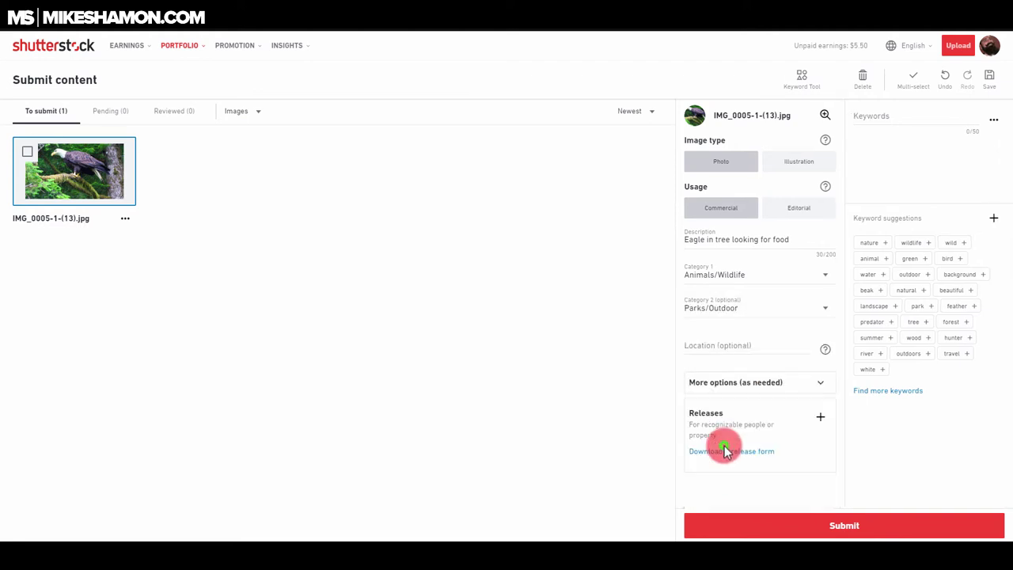
left_click(807, 310)
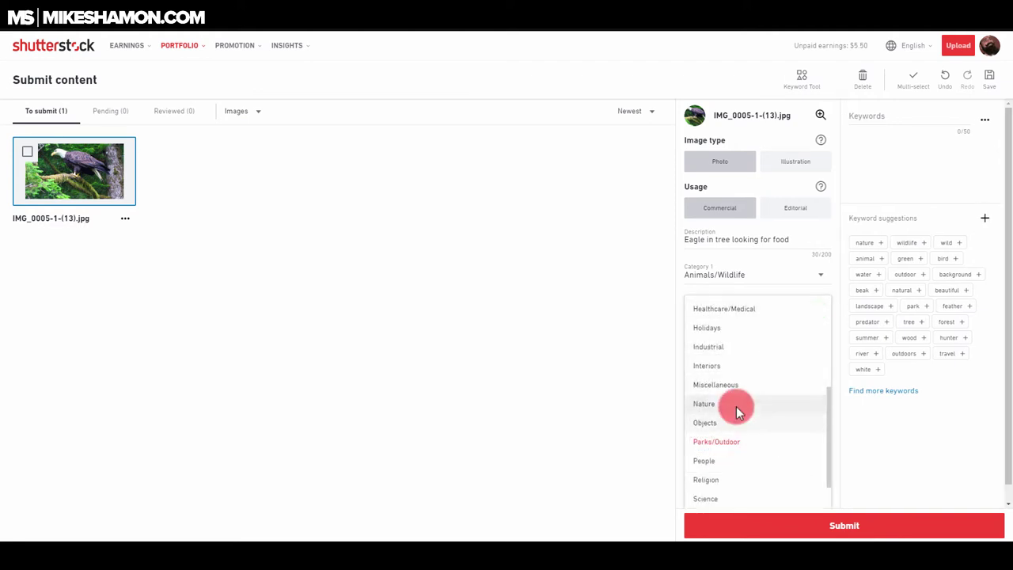
left_click(736, 406)
- Set the location to Ketchikan, AK, USA, leaving reviewer notes unchanged
left_click(787, 346)
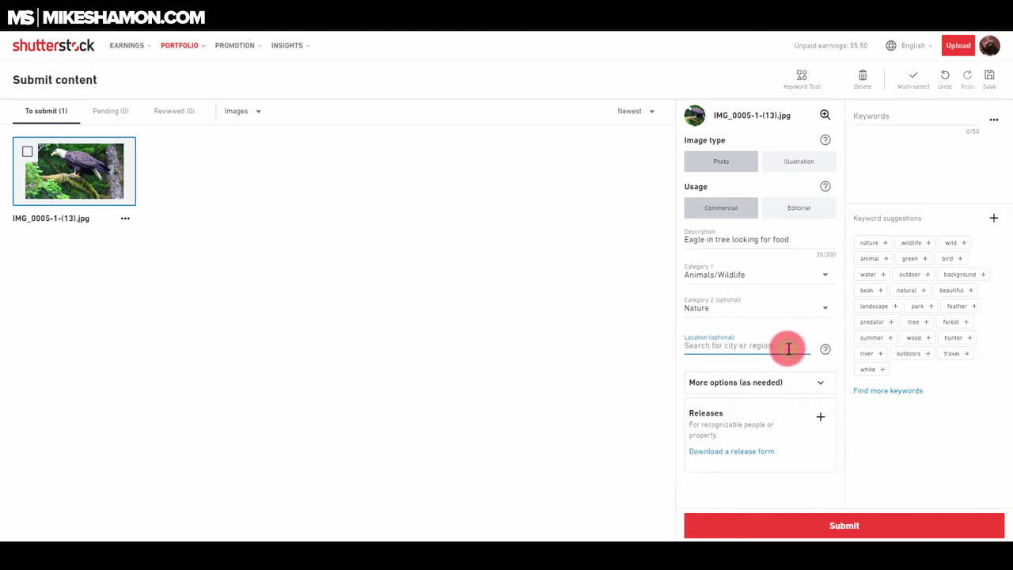
type("Ketchikan, a")
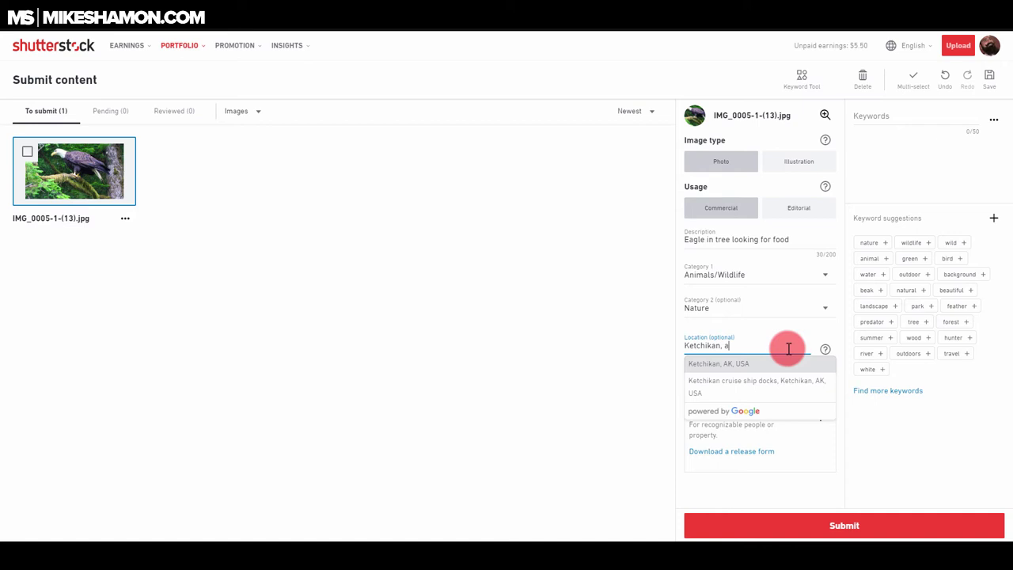
left_click(720, 363)
scroll(825, 408, "down", 1)
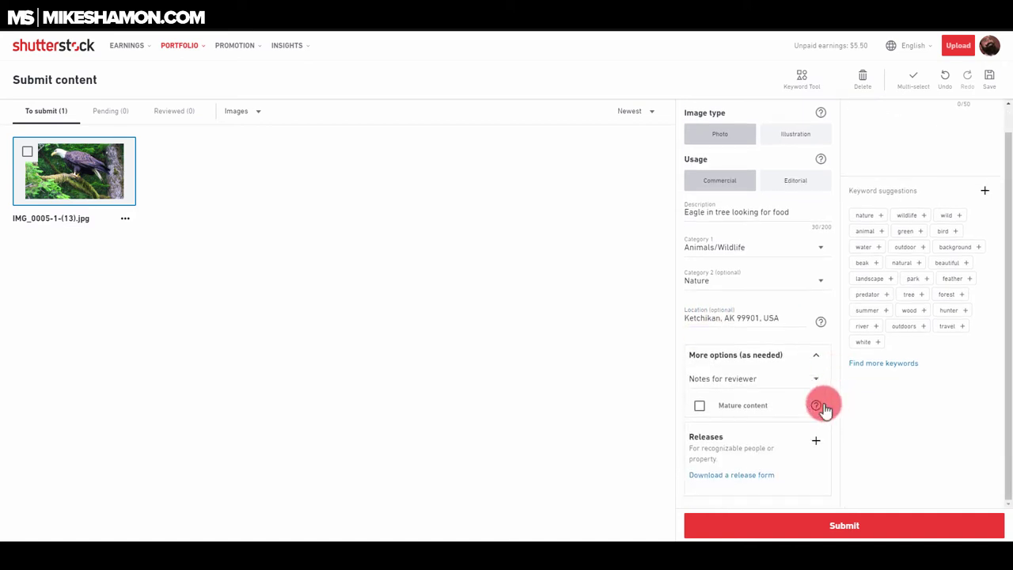
left_click(817, 379)
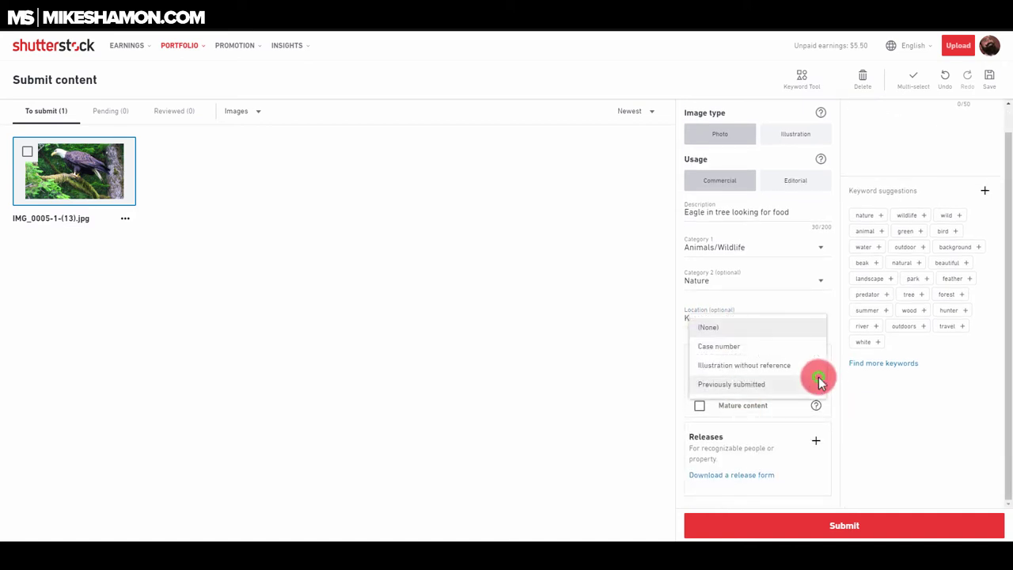
left_click(830, 431)
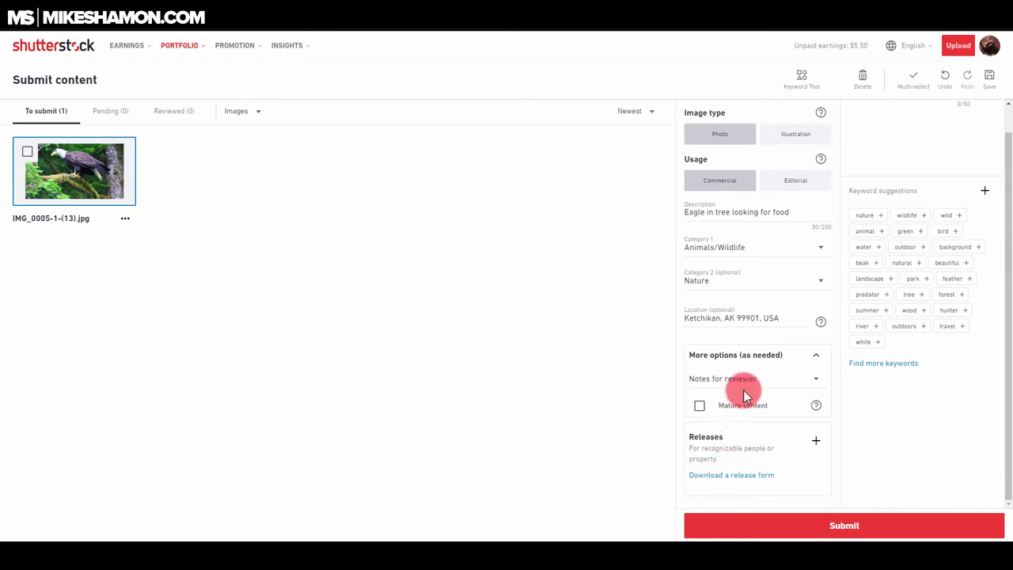
scroll(922, 361, "up", 1)
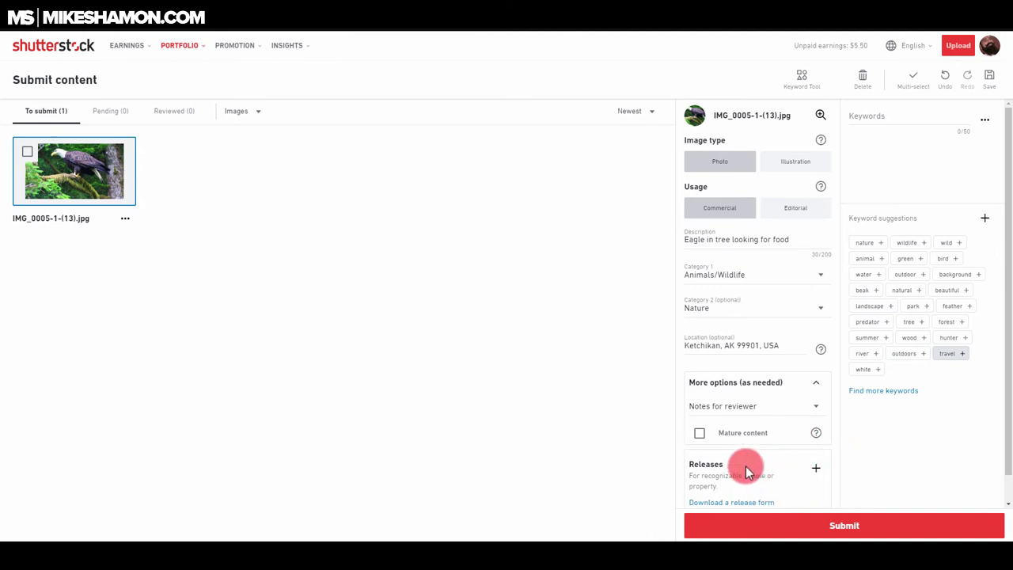
scroll(601, 467, "down", 1)
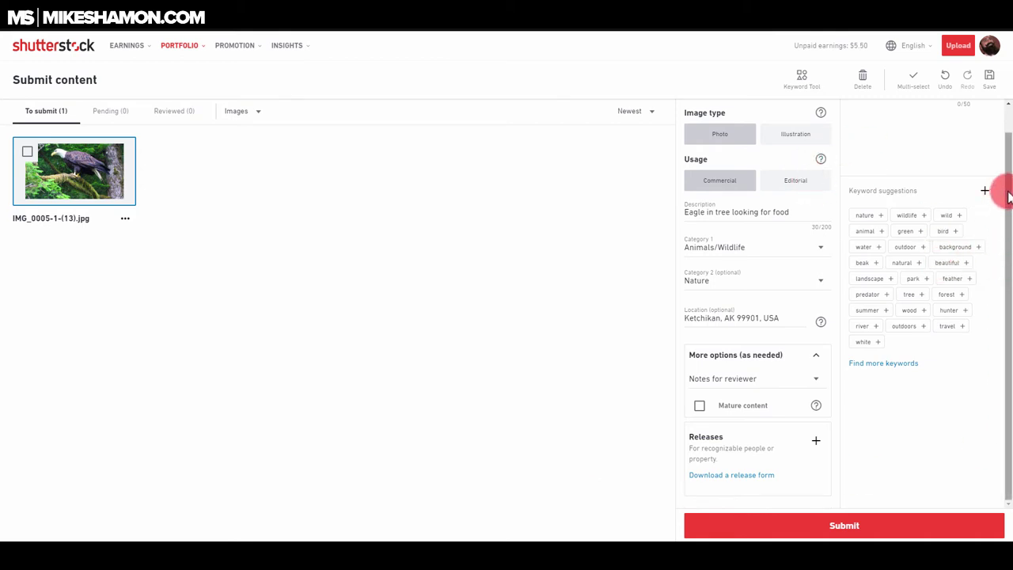
- Add 'Eagle' as the photo's first keyword
scroll(941, 140, "up", 1)
left_click(910, 118)
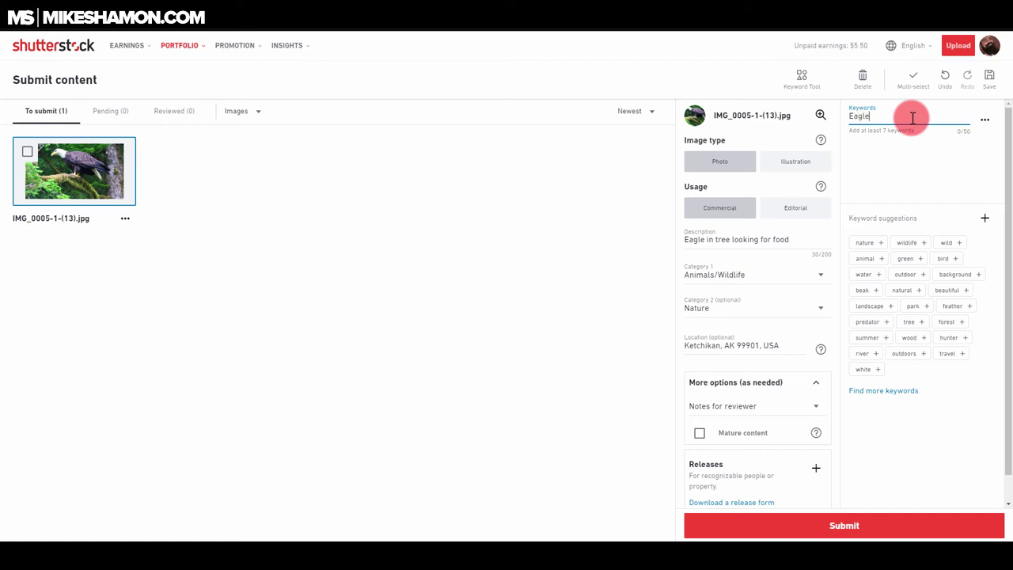
type("Eagle")
key("Return")
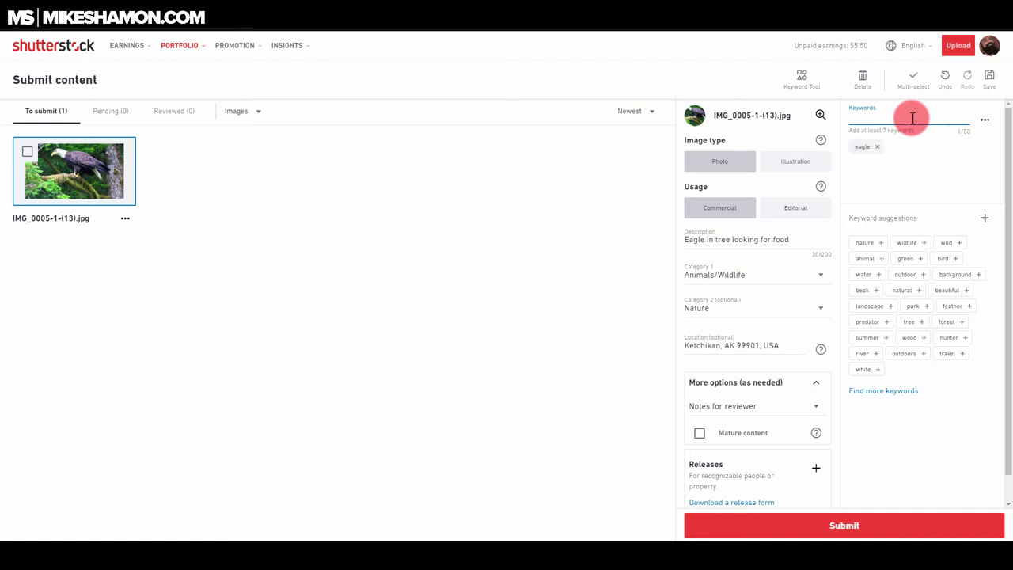
left_click(240, 543)
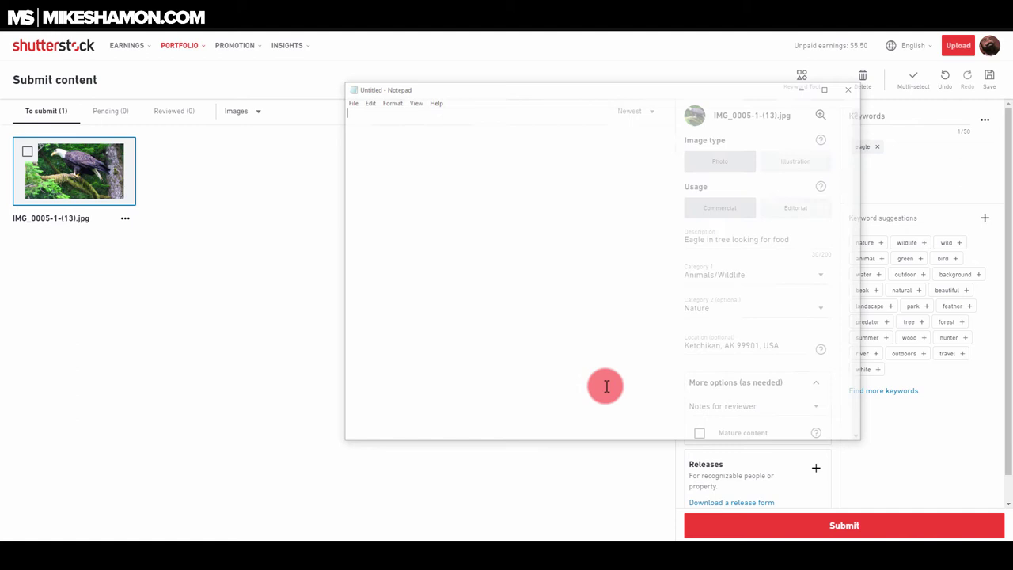
type("eagle")
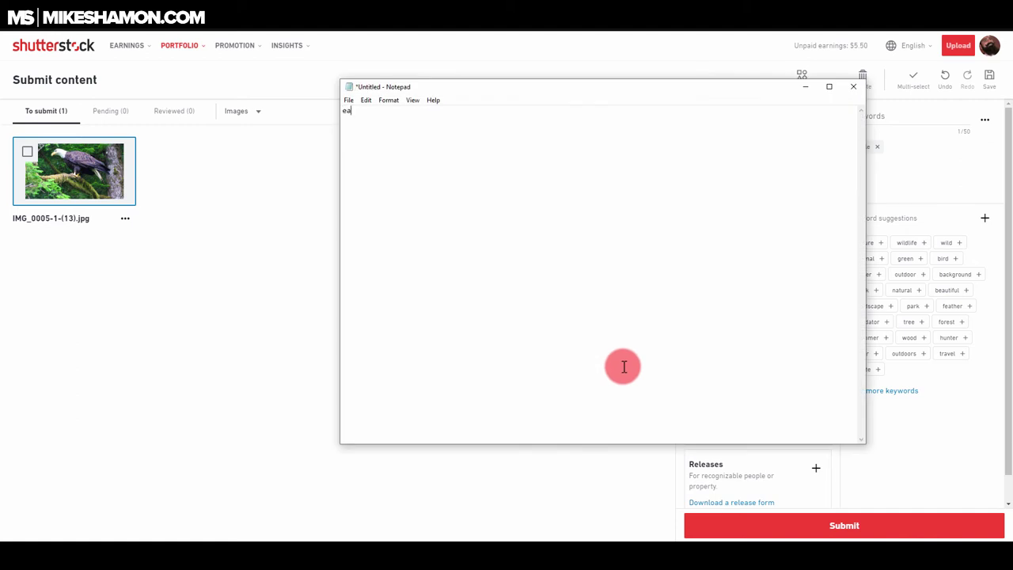
left_click(805, 86)
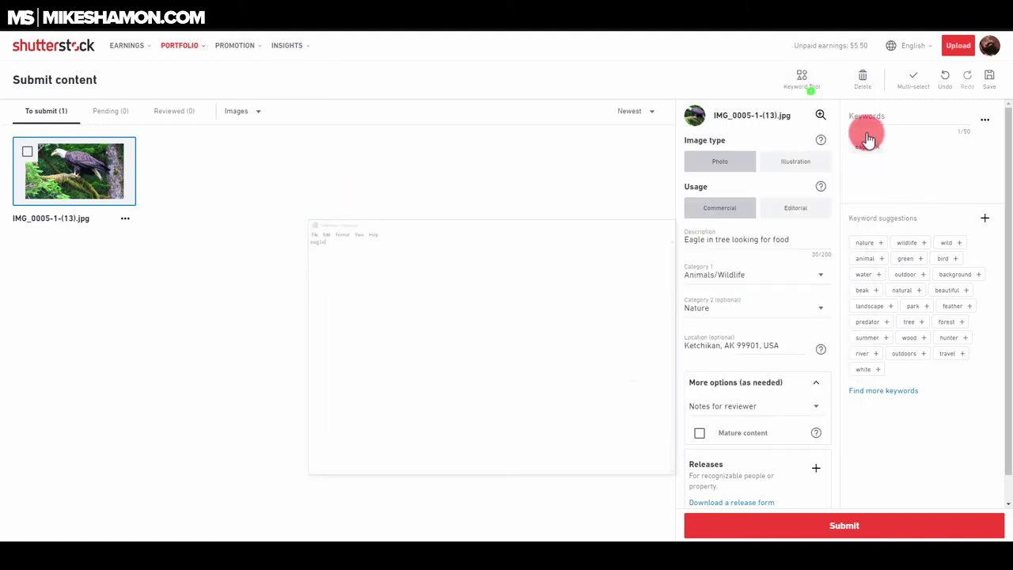
left_click(984, 120)
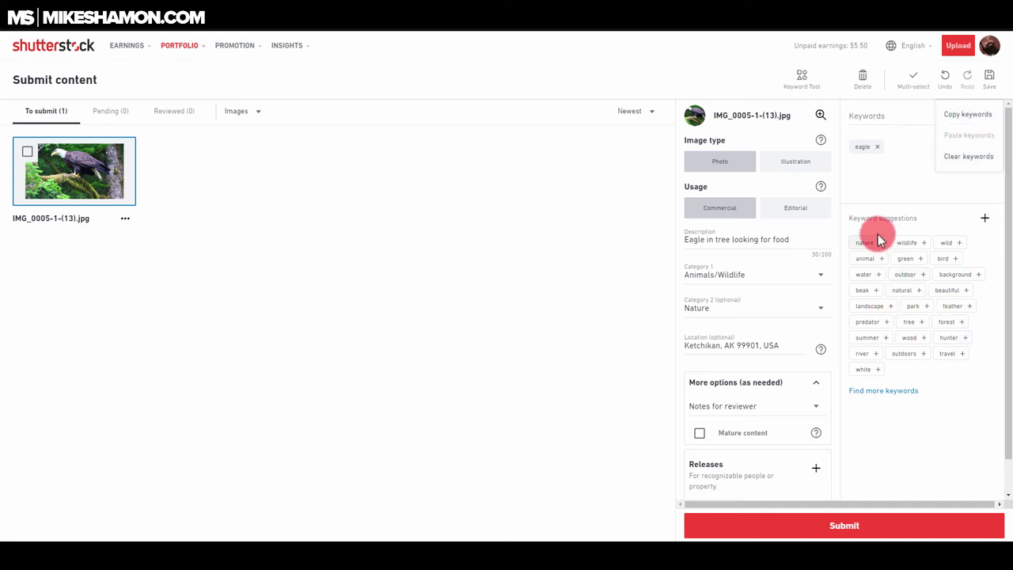
- Add suggested keywords wildlife, nature, animal, wild, bird, feather, outdoors, then submit the photo
left_click(911, 247)
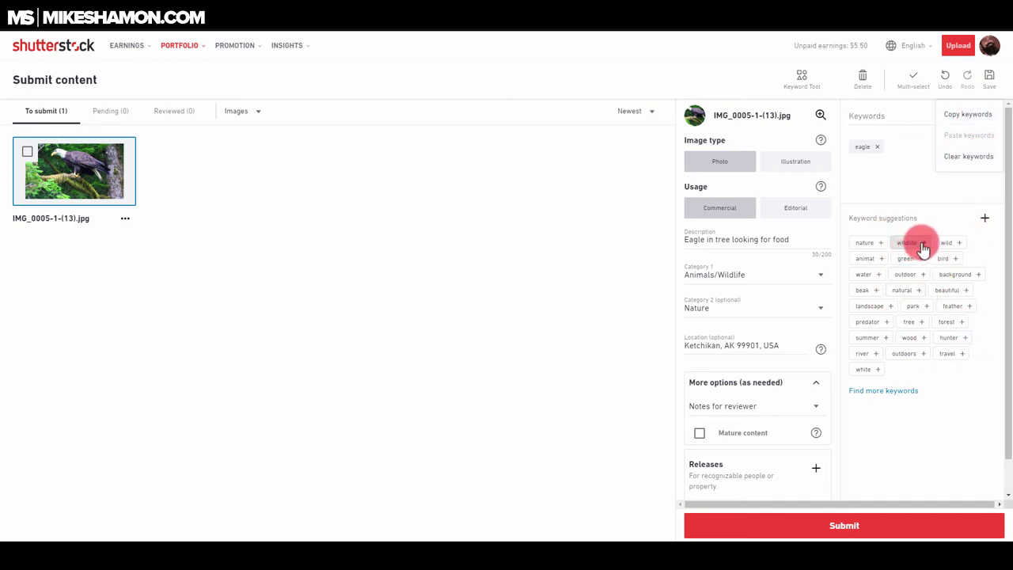
left_click(880, 242)
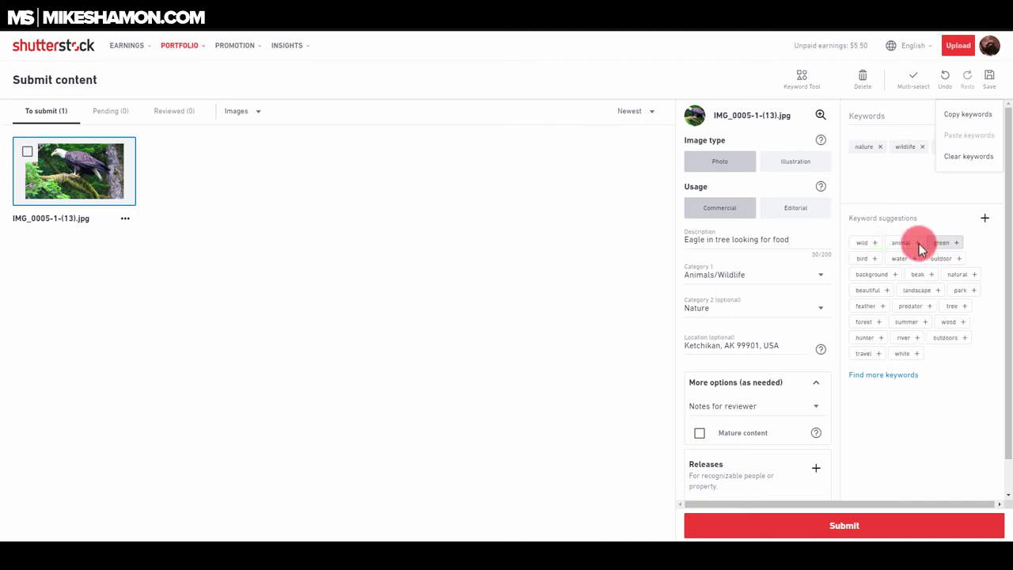
left_click(916, 242)
left_click(877, 243)
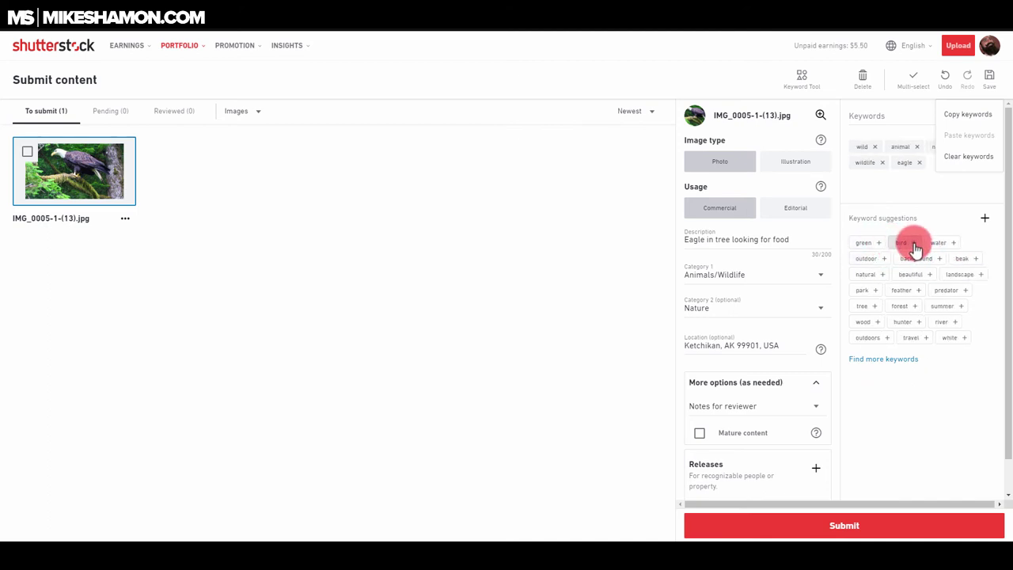
left_click(913, 243)
left_click(878, 291)
left_click(923, 322)
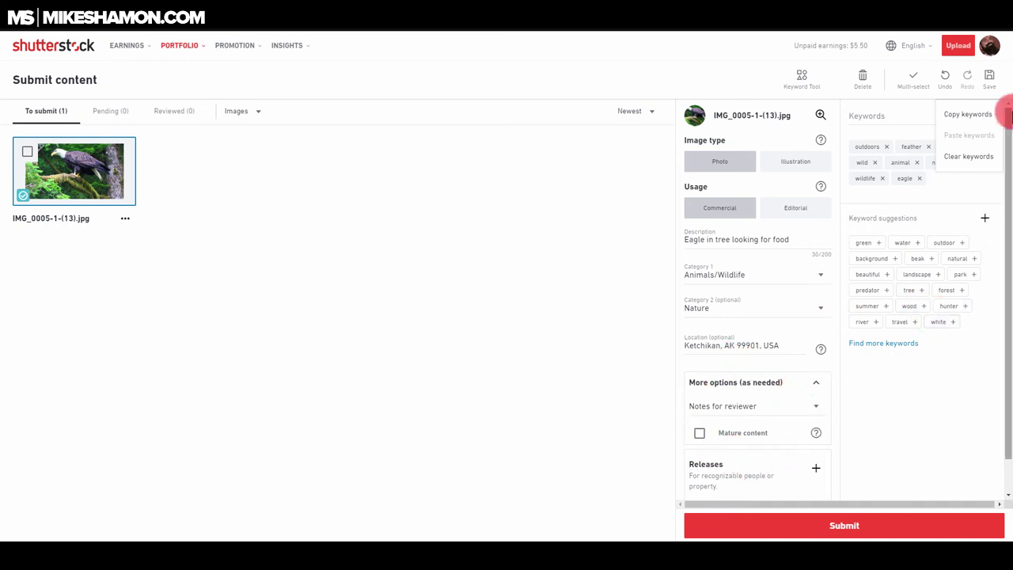
left_click(855, 527)
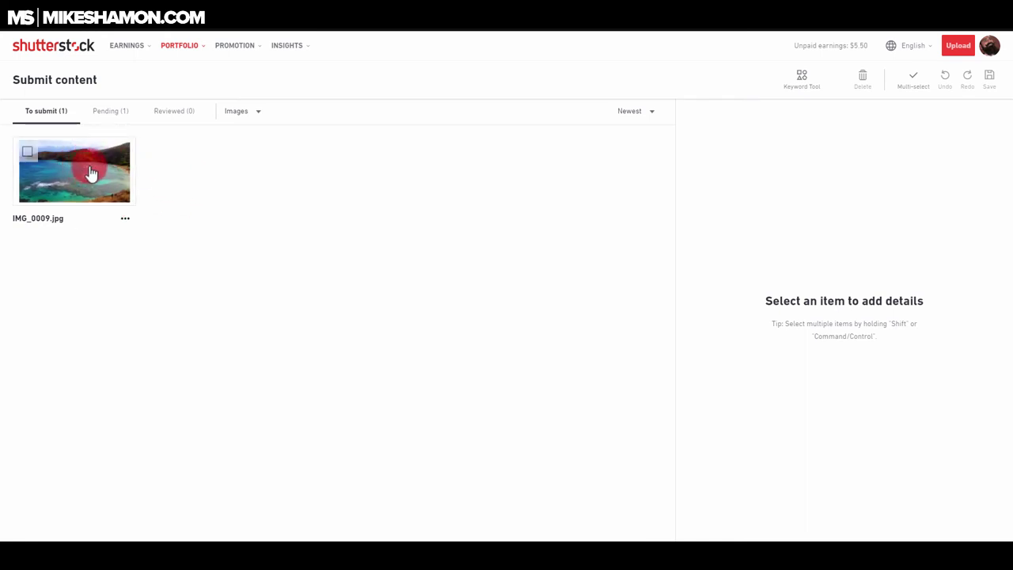
- View the Pending tab to confirm the eagle photo awaits review
left_click(111, 112)
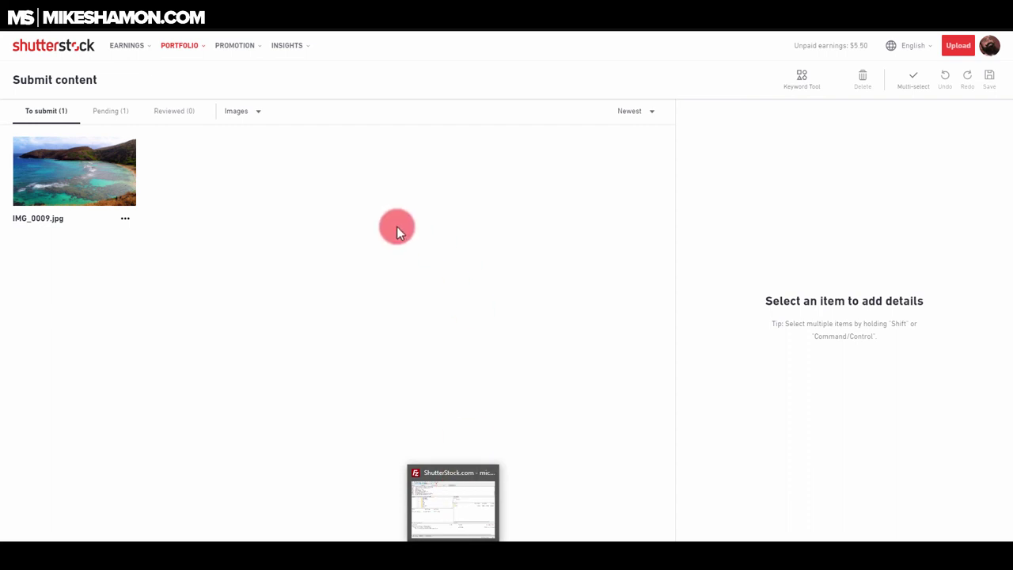
left_click(397, 227)
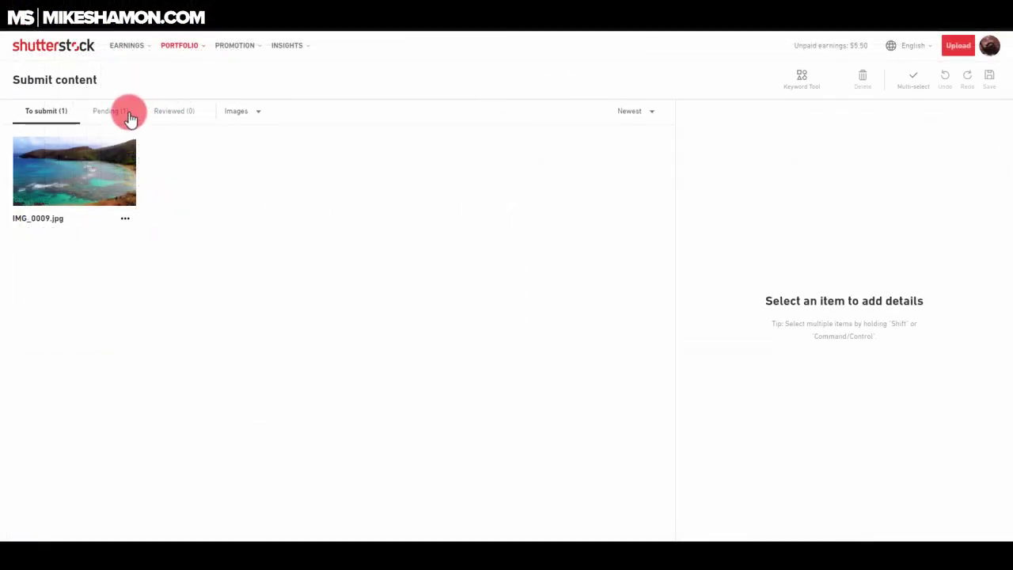
left_click(116, 111)
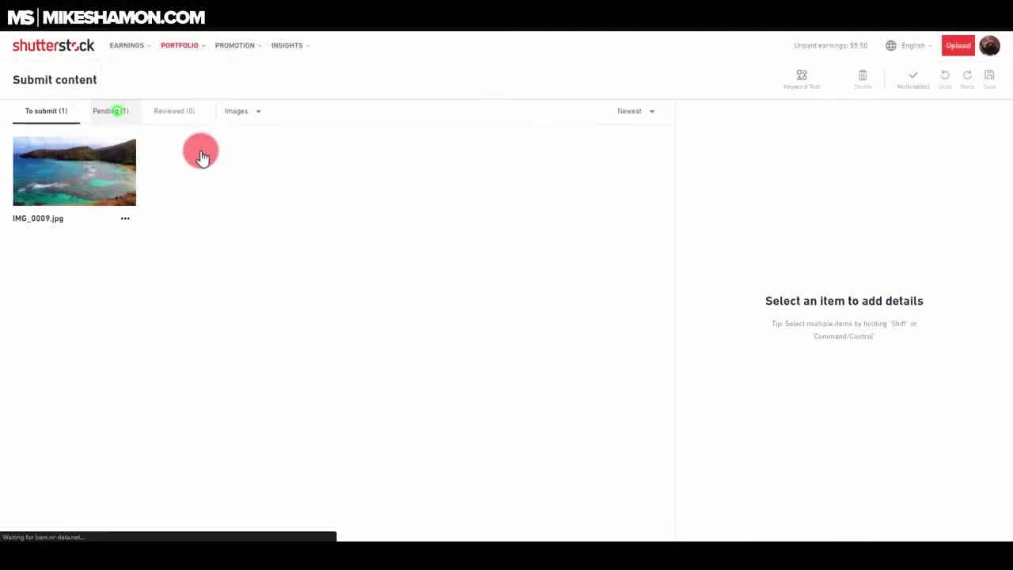
left_click_drag(169, 150, 341, 151)
left_click(341, 150)
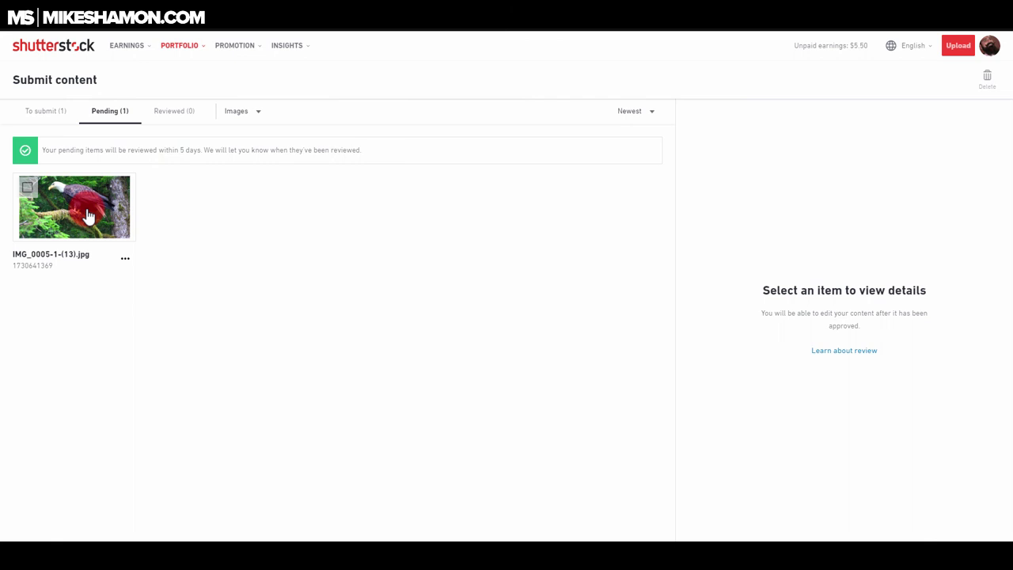
left_click(44, 111)
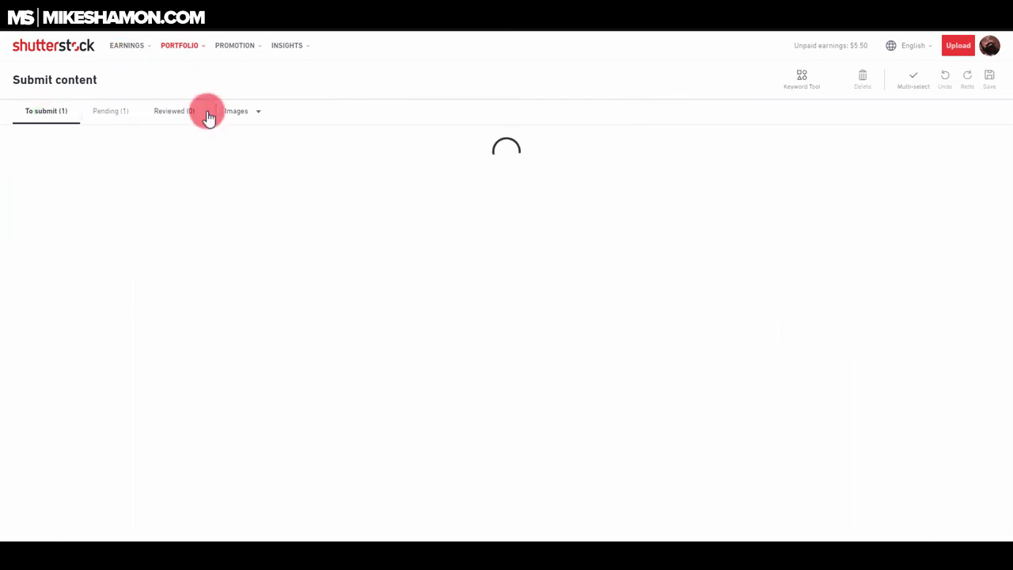